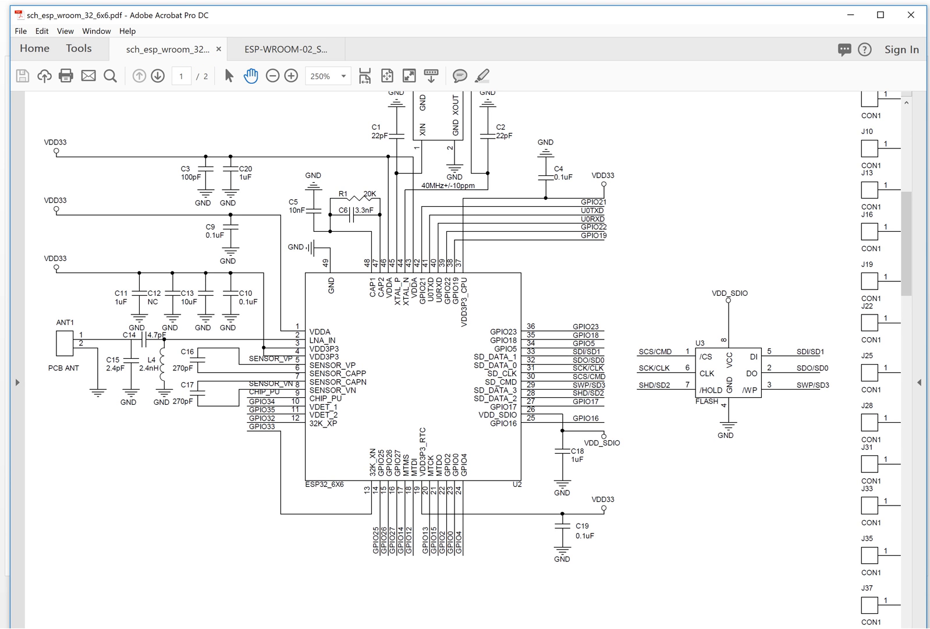
Step: Check the module's image search results, then return to the ESP32 schematic
key("alt+Tab")
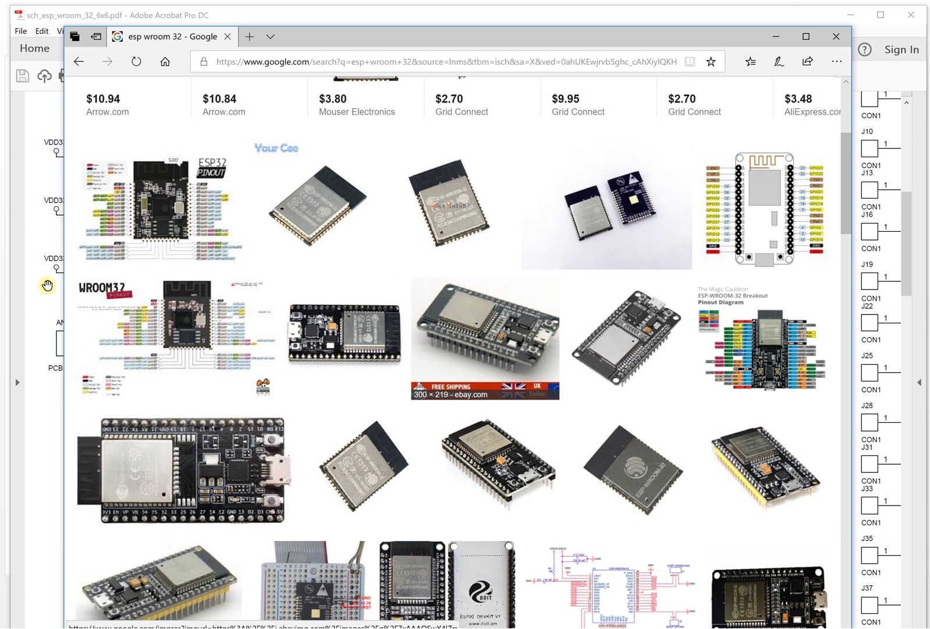
scroll(777, 37, "up", 3)
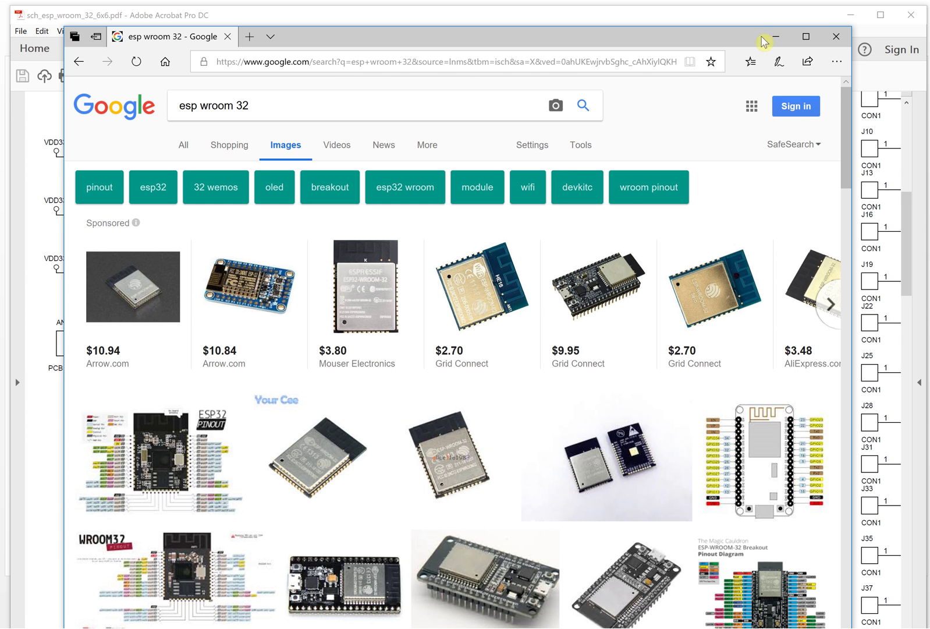
left_click(623, 186)
key("alt+Tab")
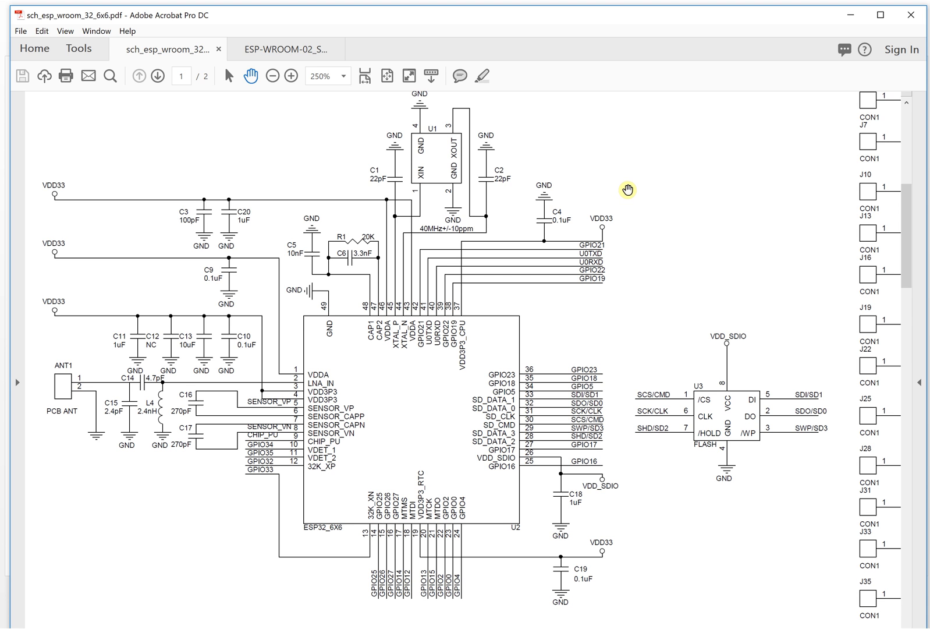
Step: Inspect the 40MHz crystal label and center the page 2 block diagram on screen
left_click_drag(627, 189, 627, 194)
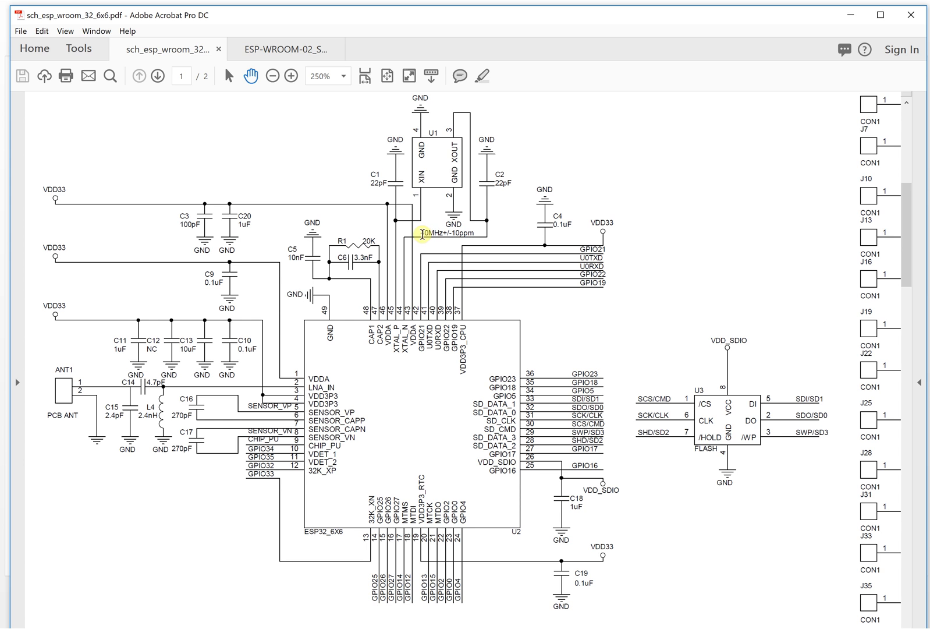
left_click_drag(420, 234, 443, 234)
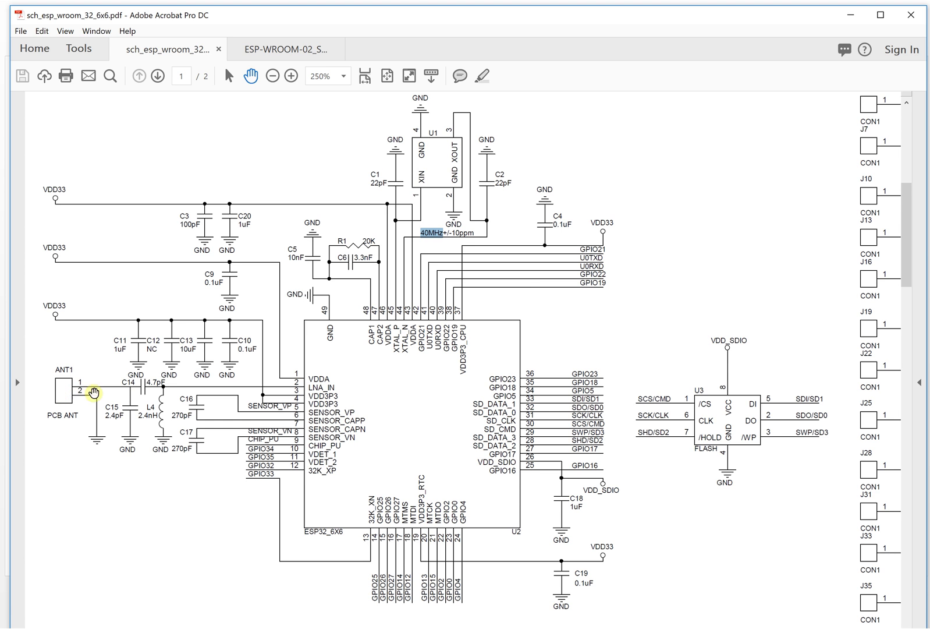
left_click(592, 332)
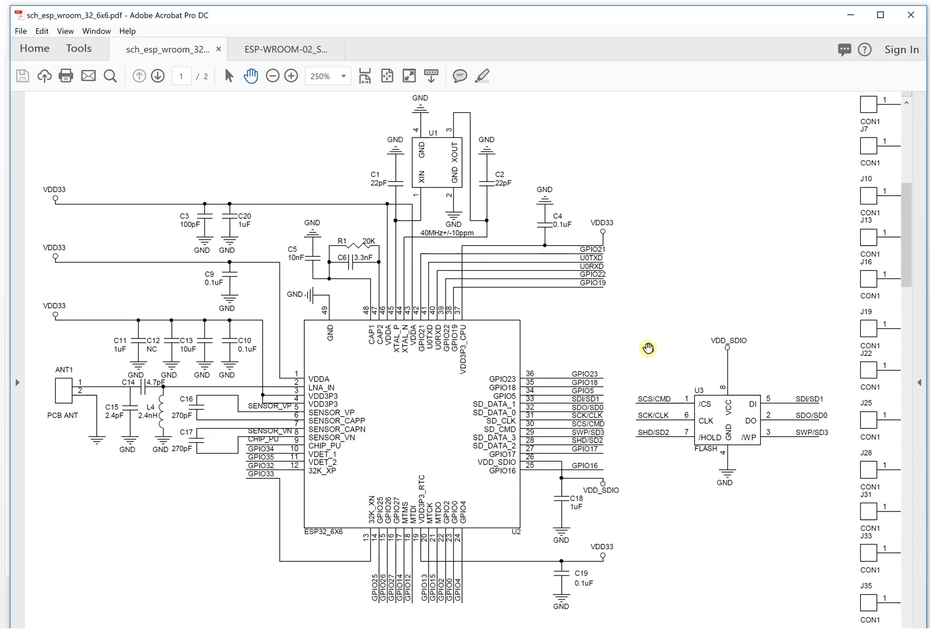
scroll(648, 347, "down", 3)
scroll(648, 347, "down", 6)
scroll(648, 347, "down", 5)
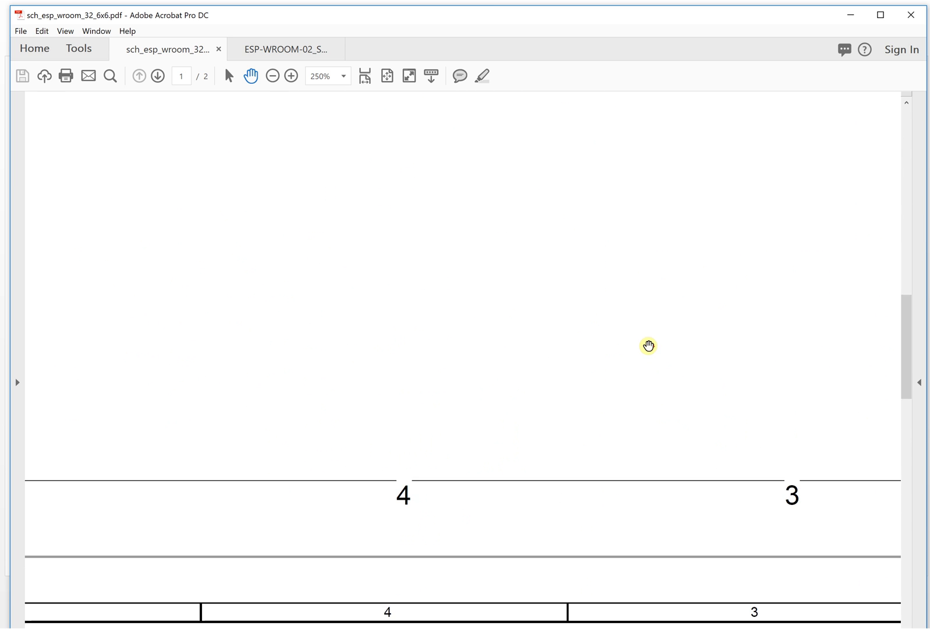
scroll(648, 347, "down", 4)
scroll(649, 346, "down", 2)
scroll(649, 347, "down", 4)
scroll(649, 341, "down", 2)
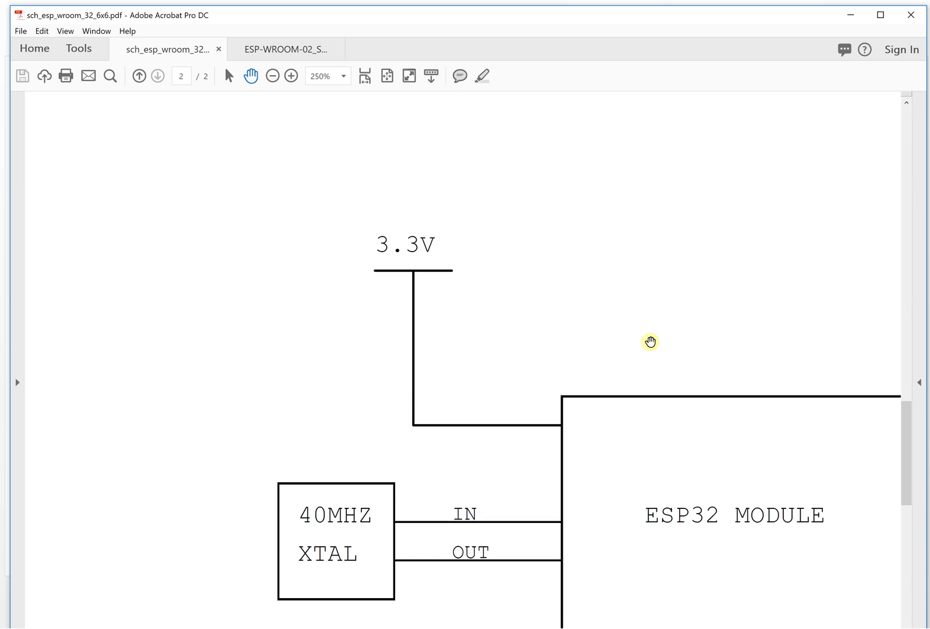
scroll(650, 342, "down", 3)
scroll(339, 285, "down", 2)
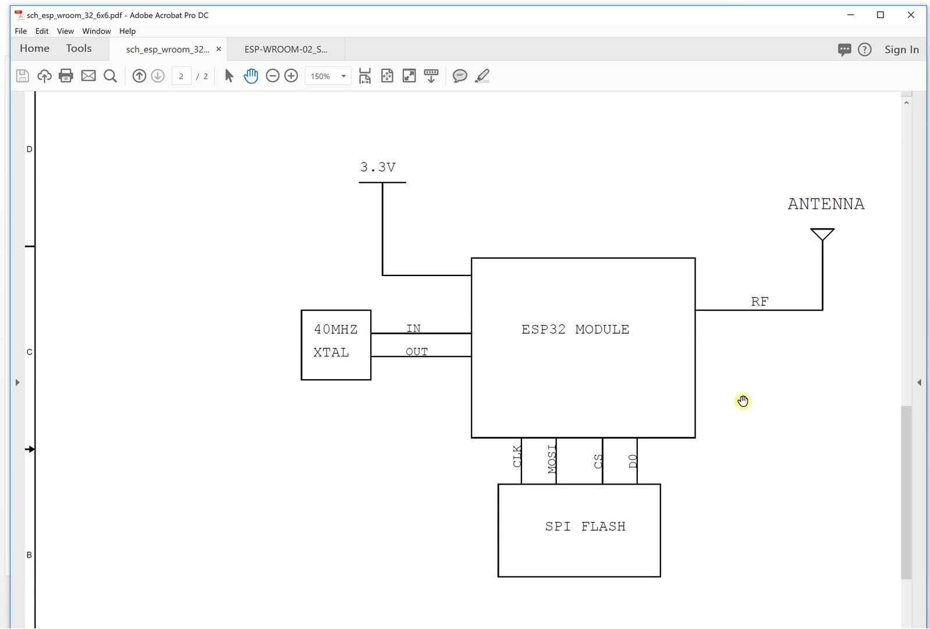
left_click_drag(742, 397, 657, 389)
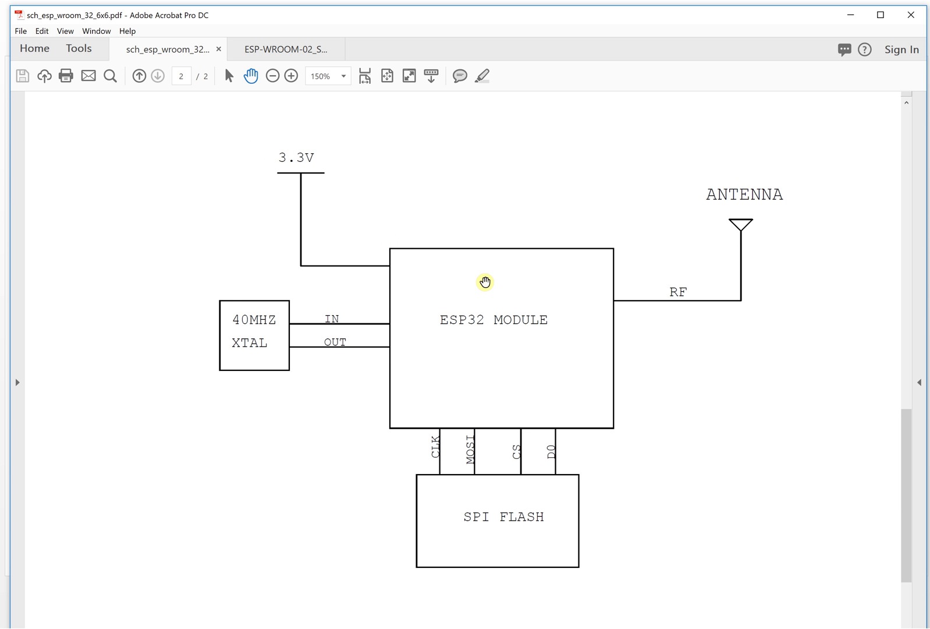
Step: View the ESP-WROOM-02 schematic's ESP8266EX circuit, then return to the ESP32 schematic
left_click(274, 49)
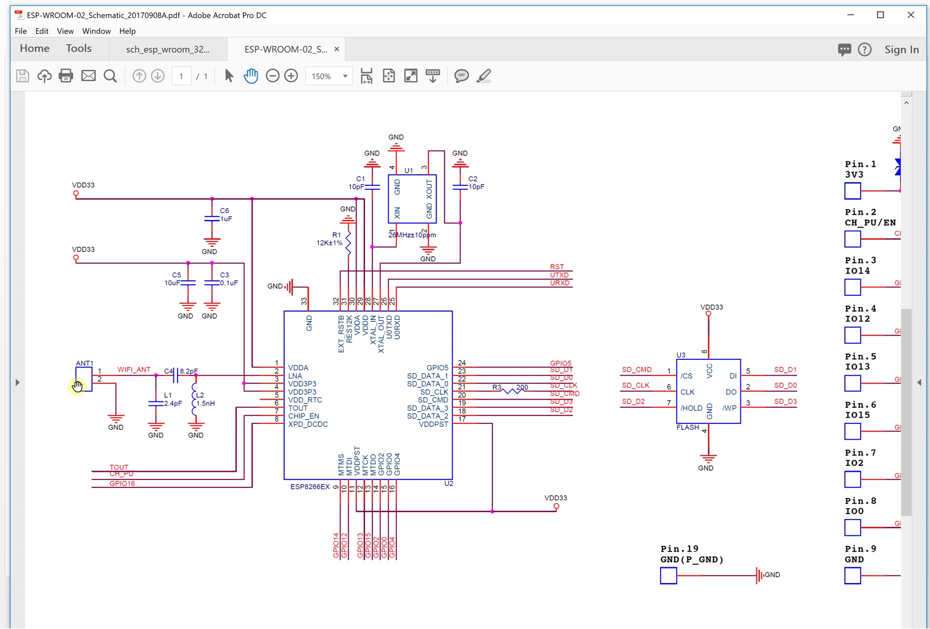
left_click(172, 51)
scroll(334, 256, "up", 3)
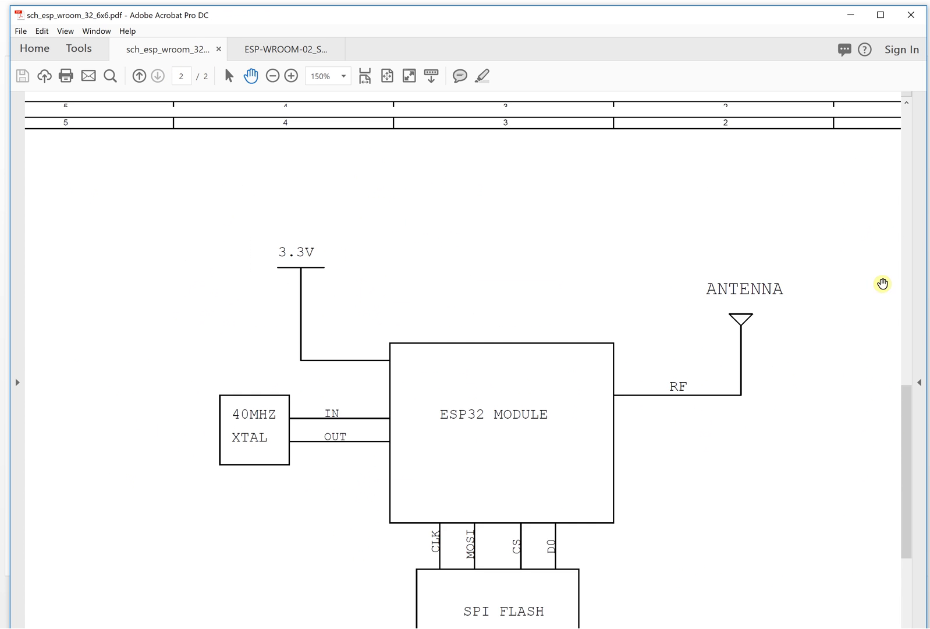
scroll(882, 282, "up", 3)
Step: Return to page 1 and zoom the ESP32 schematic through 150% and 300% to 200%
left_click(904, 277)
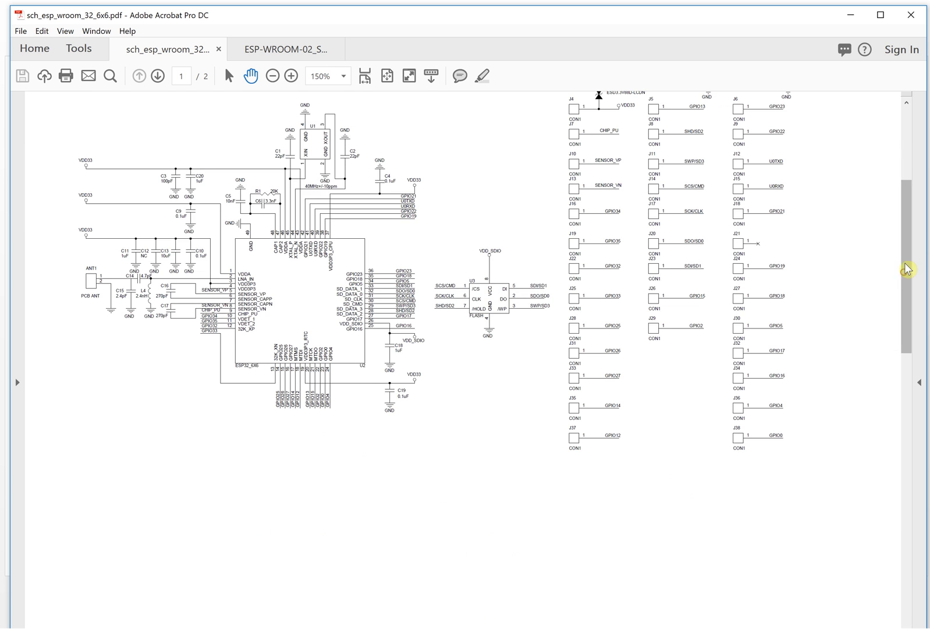
scroll(906, 270, "up", 1)
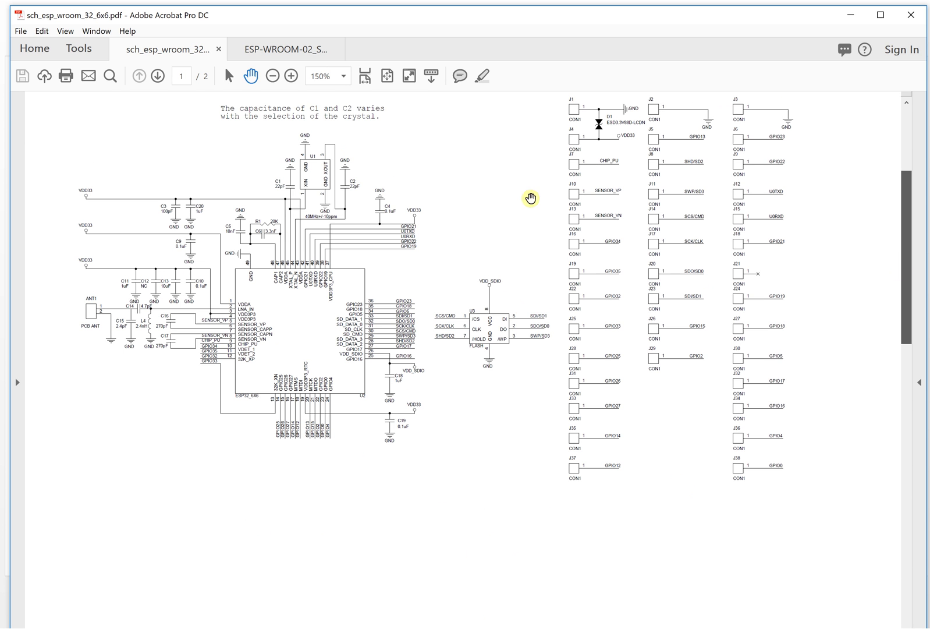
left_click(273, 79)
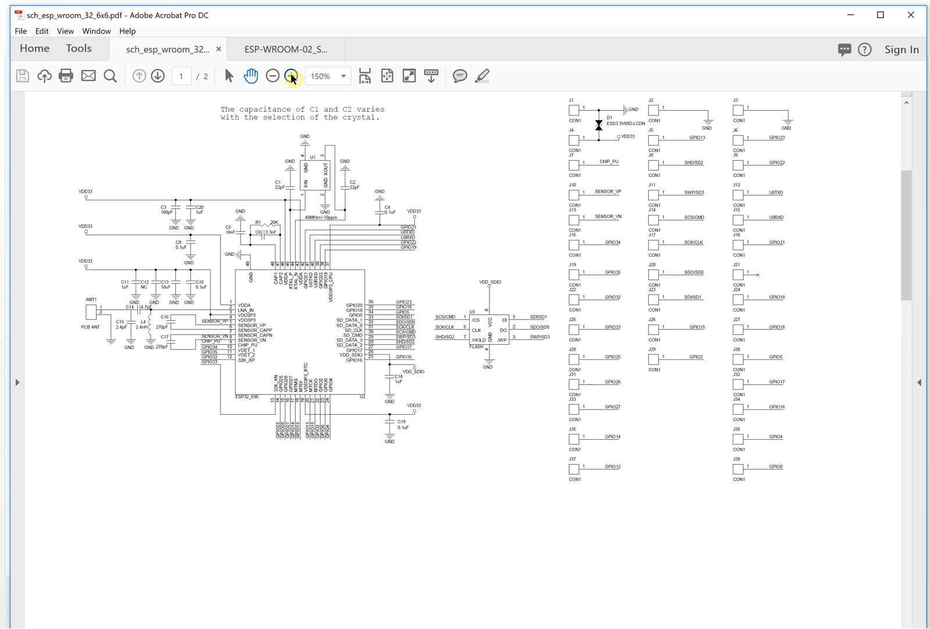
left_click(291, 77)
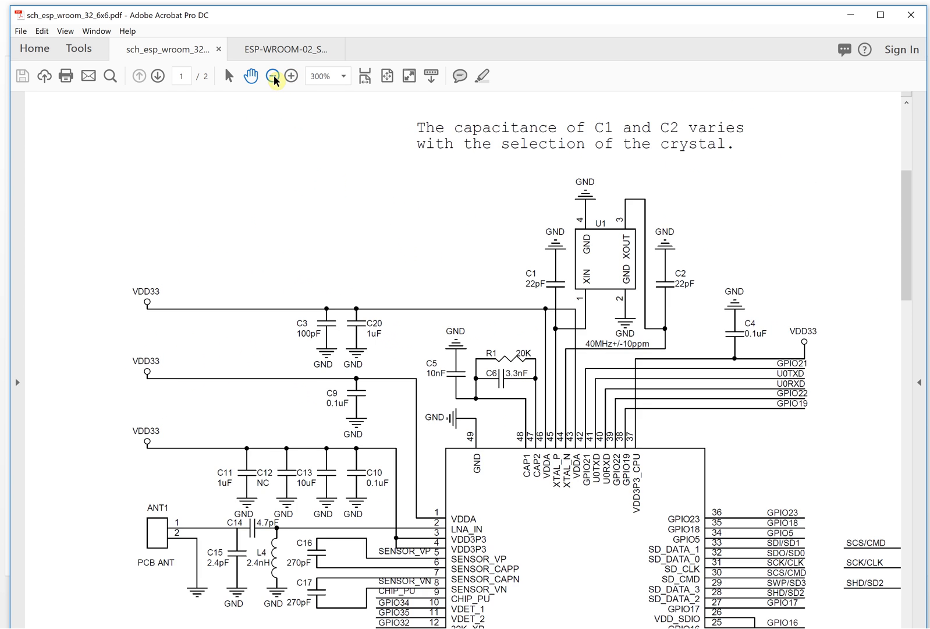
left_click(273, 76)
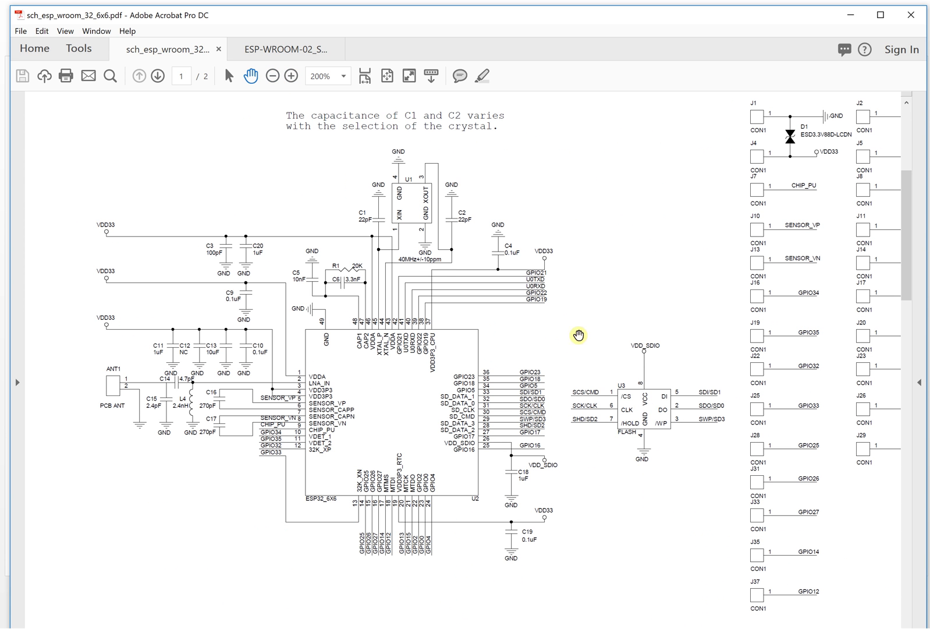
left_click(292, 49)
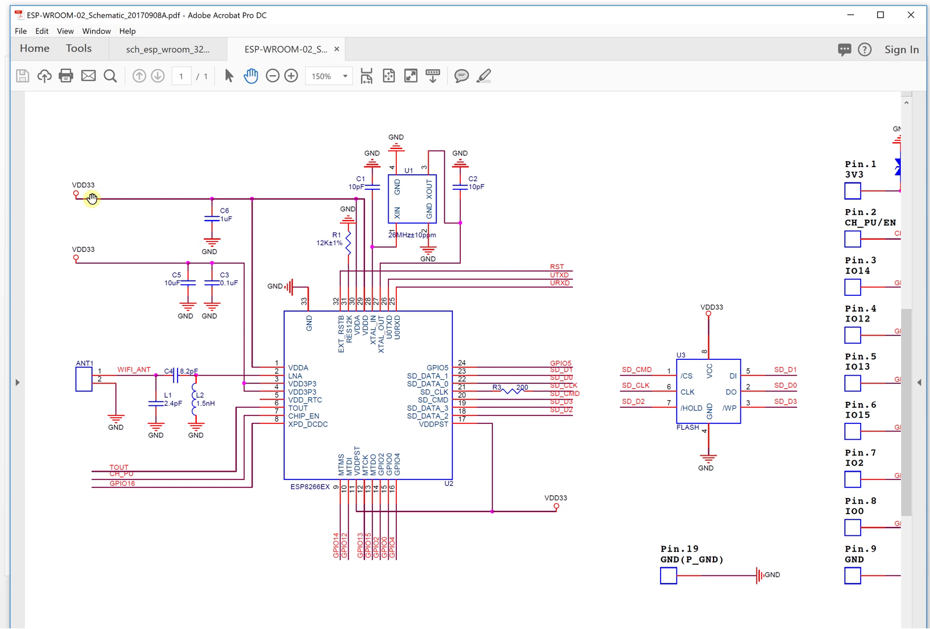
left_click(141, 50)
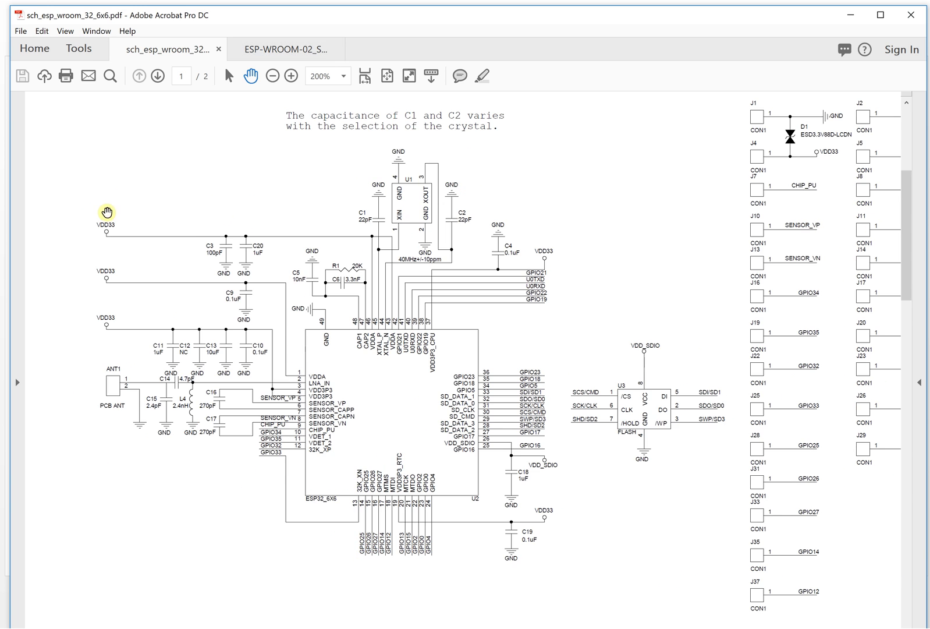
left_click(303, 50)
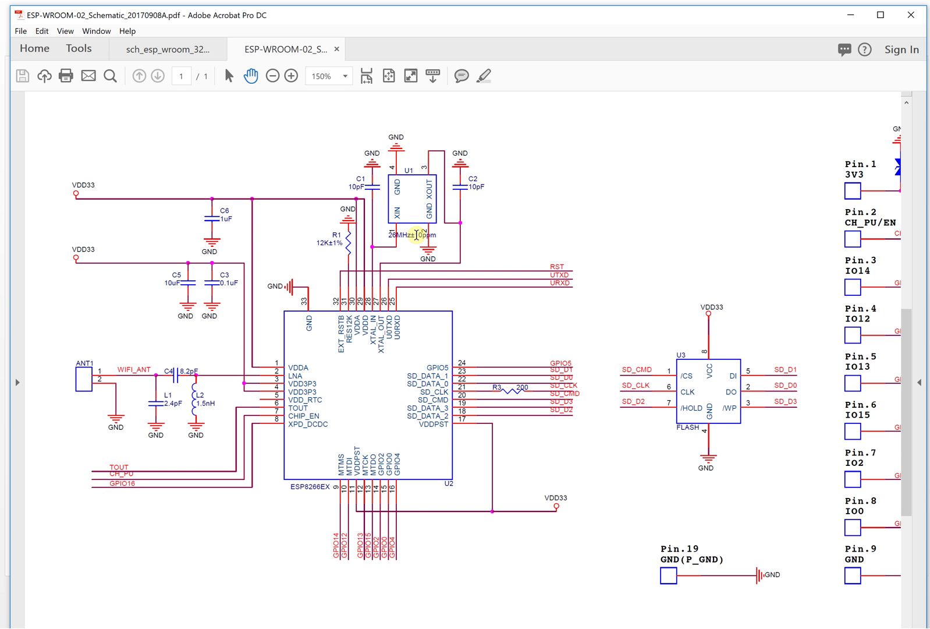
Step: Glance at the ESP32 schematic, then bring the ESP-WROOM-02 schematic back to front
left_click(191, 49)
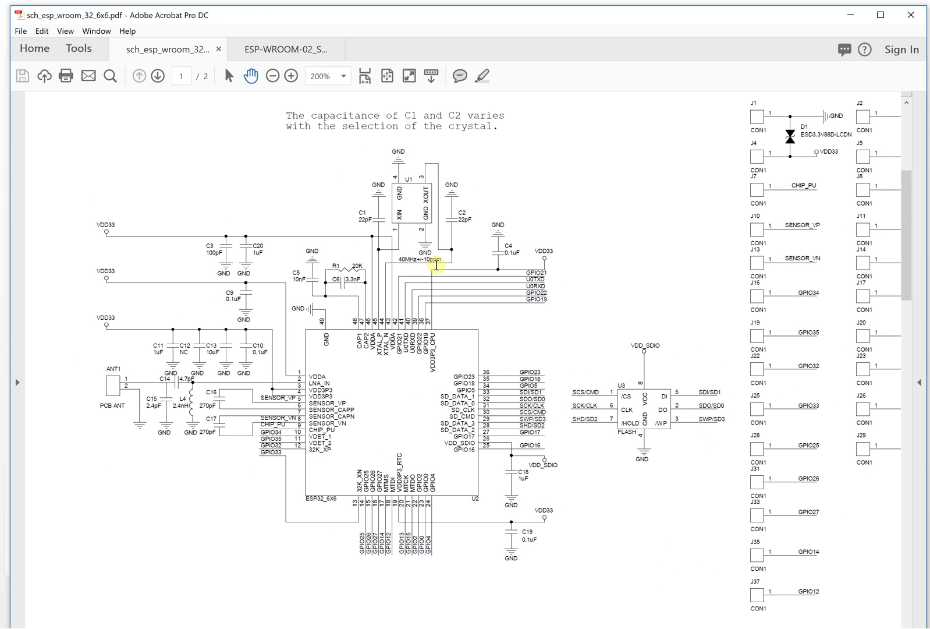
left_click(260, 48)
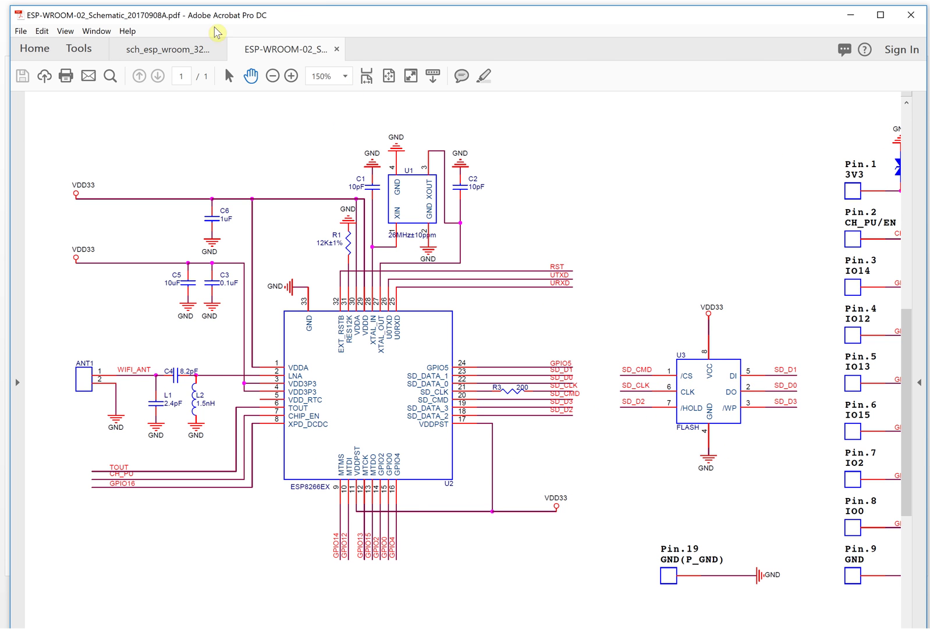
Step: Alternate twice between the ESP32 and ESP-WROOM-02 crystal and power sections, ending on ESP-WROOM-02
left_click(194, 58)
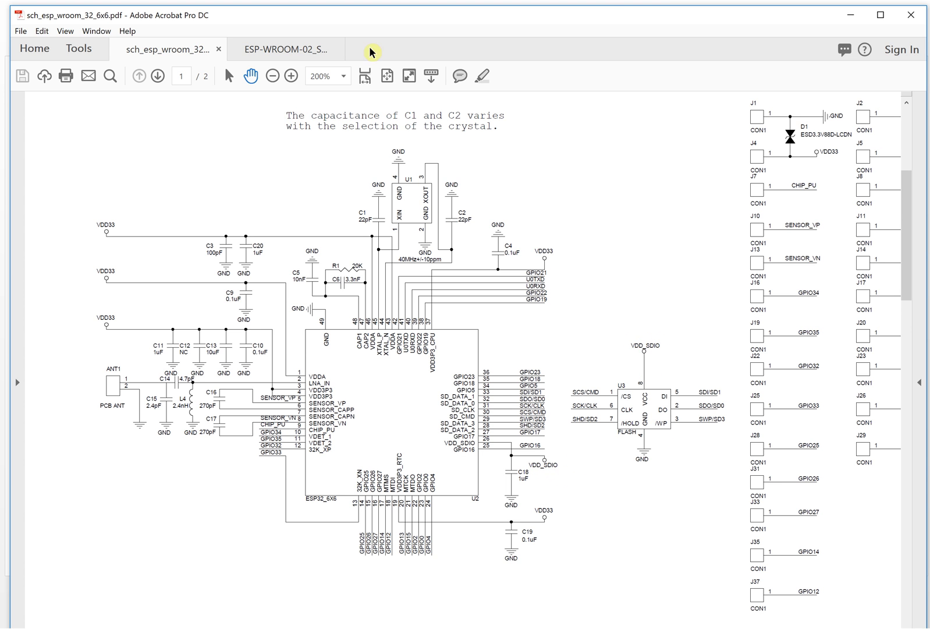
left_click(282, 52)
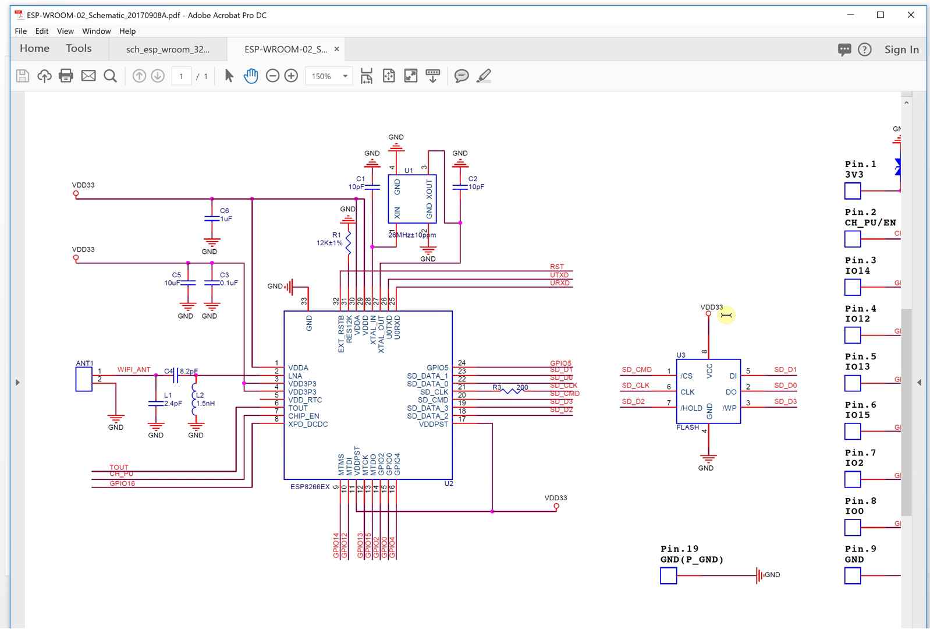
left_click(173, 52)
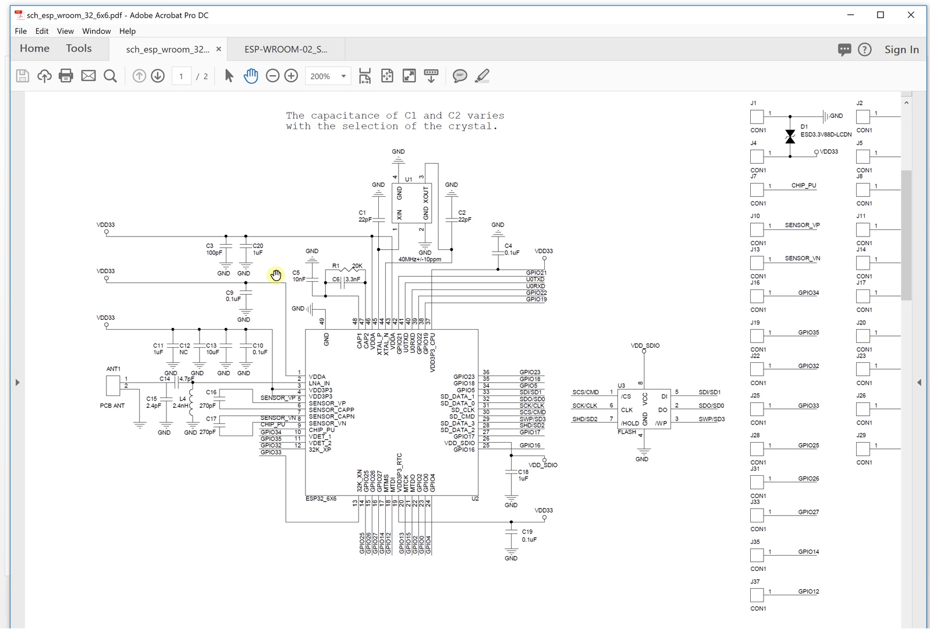
left_click(291, 49)
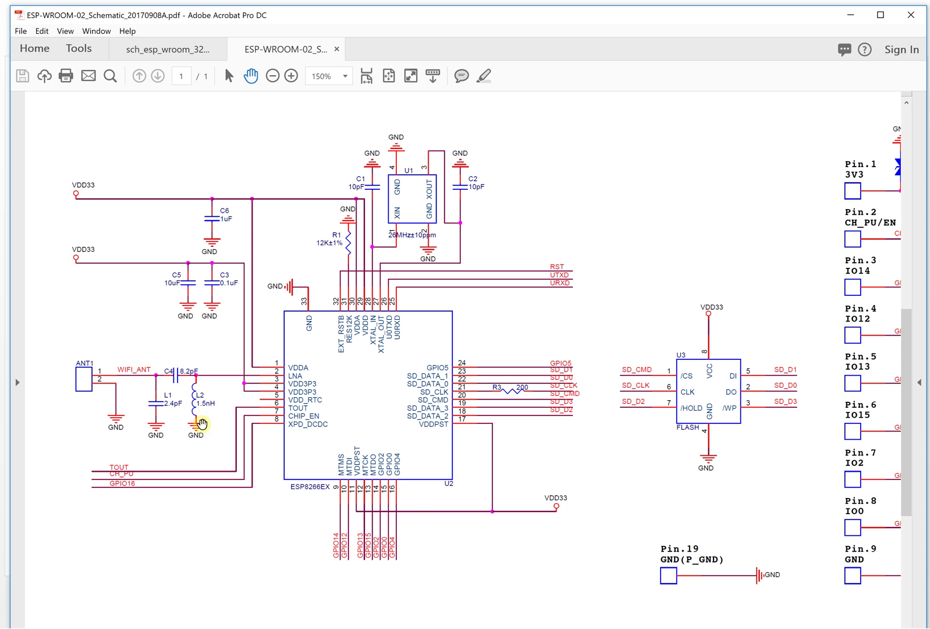
Step: Flip between the ESP32 and ESP-WROOM-02 antenna circuits, ending on the ESP32 tab
left_click(164, 50)
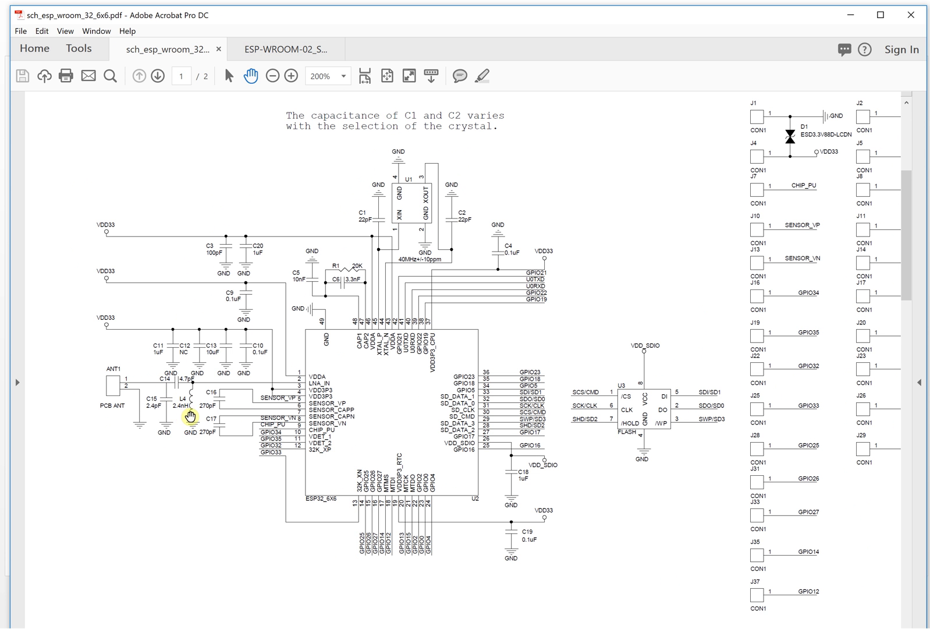
left_click(298, 49)
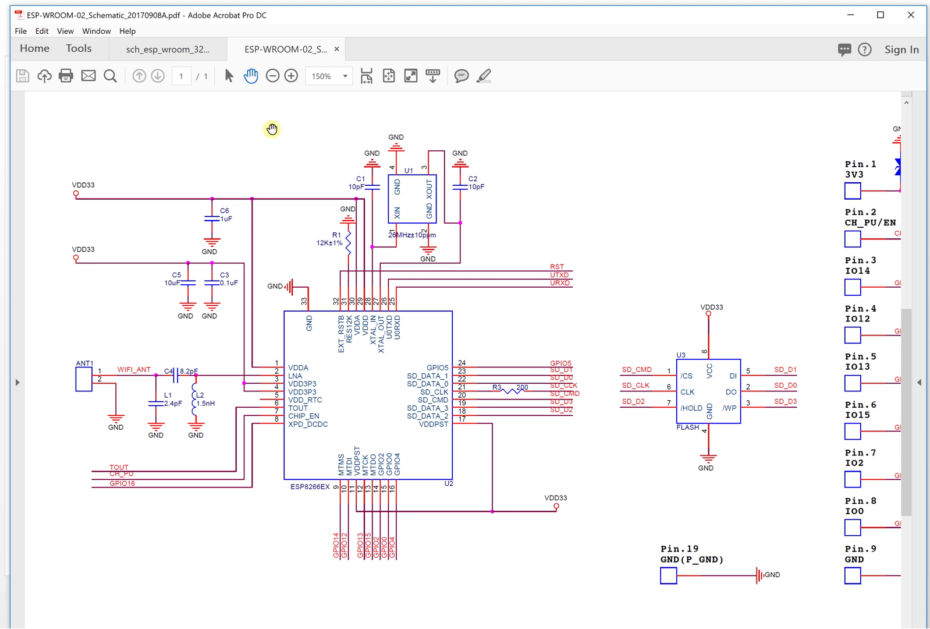
left_click(168, 47)
Step: Check the ESP-WROOM-02 chip, then return to the ESP32 schematic at 200%
left_click(284, 47)
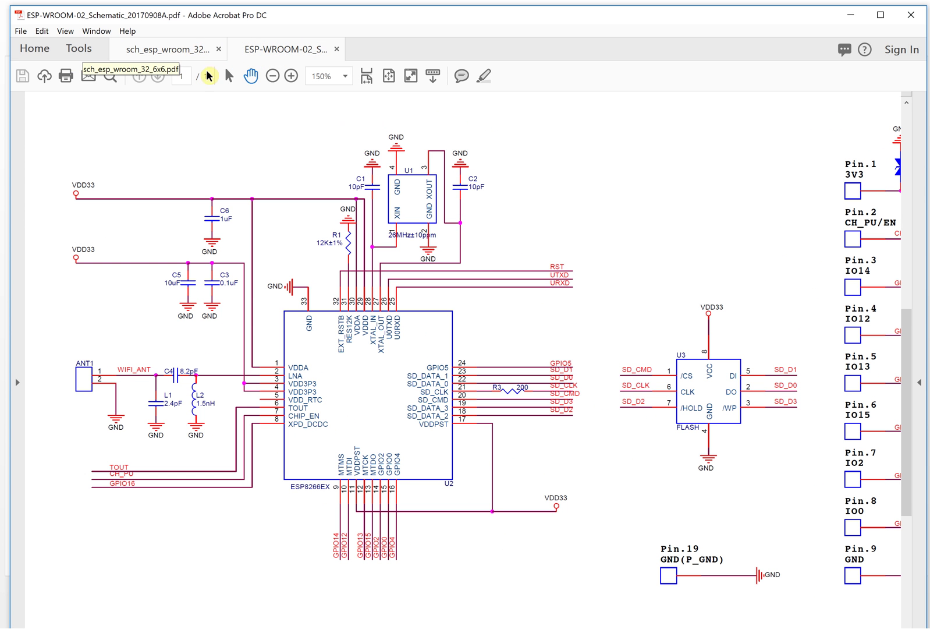
left_click(162, 53)
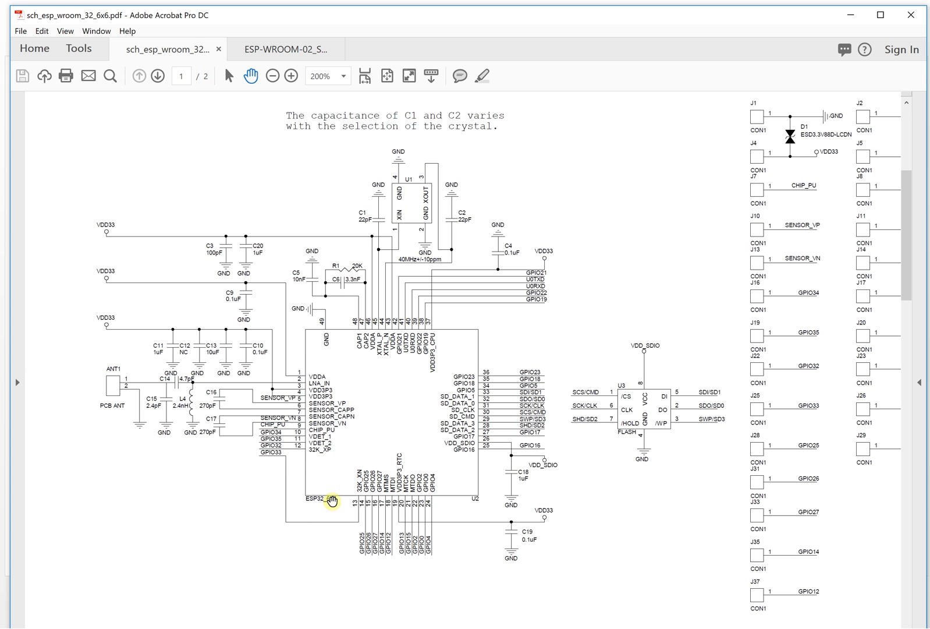